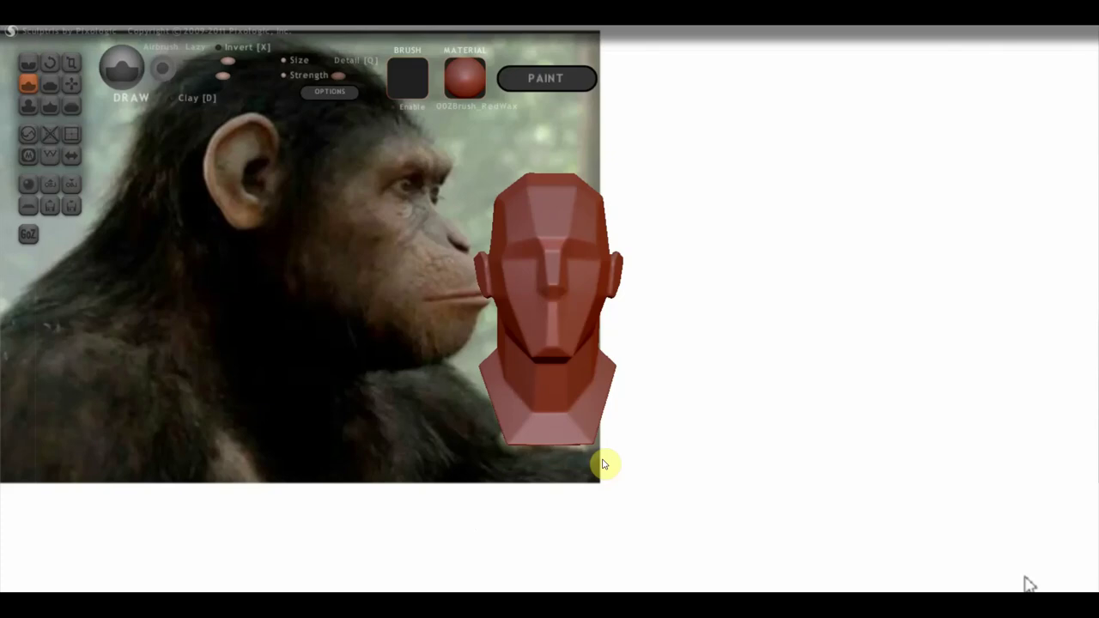
Turn on mirrored symmetry and try pulling the chin outward with the Grab brush.
{"action": "mouse_move", "coordinate": [712, 466]}
{"action": "left_mouse_down"}
{"action": "mouse_move", "coordinate": [653, 277]}
{"action": "mouse_move", "coordinate": [807, 252]}
{"action": "mouse_move", "coordinate": [839, 274]}
{"action": "mouse_move", "coordinate": [687, 324]}
{"action": "left_mouse_up"}
{"action": "left_click", "coordinate": [71, 83]}
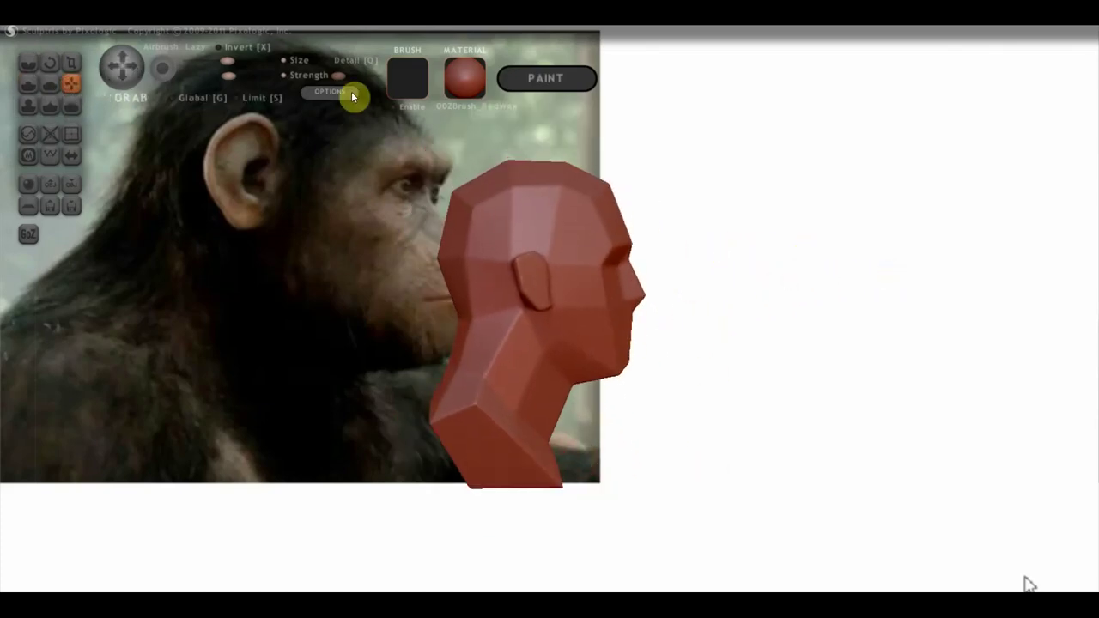
{"action": "left_click", "coordinate": [71, 155]}
{"action": "left_click", "coordinate": [568, 354]}
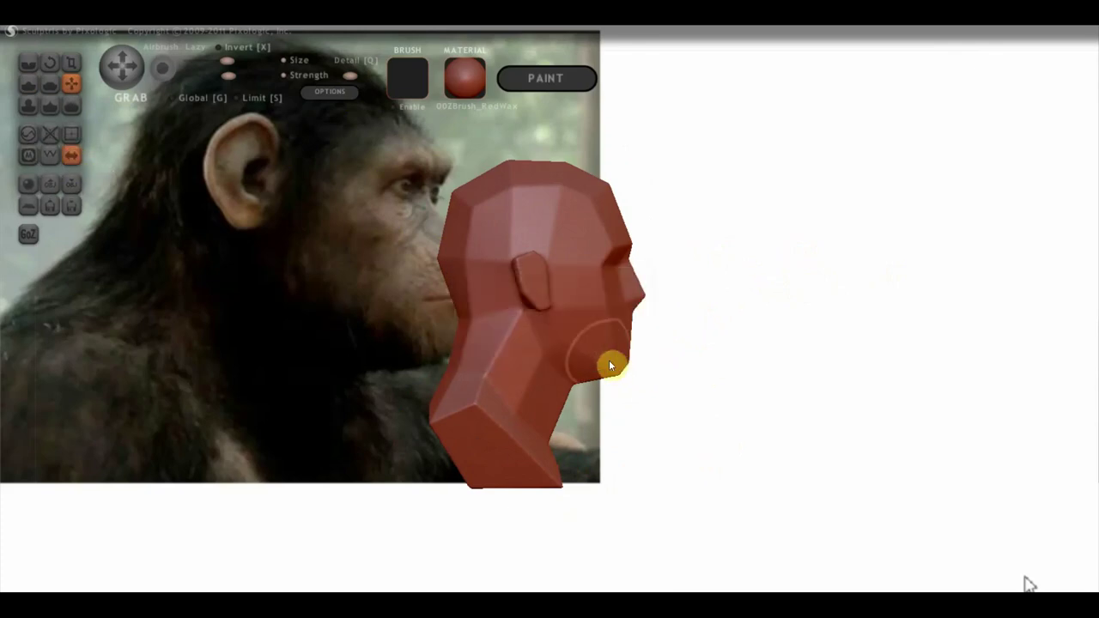
{"action": "mouse_move", "coordinate": [608, 366]}
{"action": "left_mouse_down"}
{"action": "mouse_move", "coordinate": [670, 393]}
{"action": "mouse_move", "coordinate": [632, 380]}
{"action": "mouse_move", "coordinate": [730, 363]}
{"action": "left_mouse_up"}
Build up a rounded bulge below the nose and over the mouth with the Draw brush.
{"action": "left_click", "coordinate": [28, 83]}
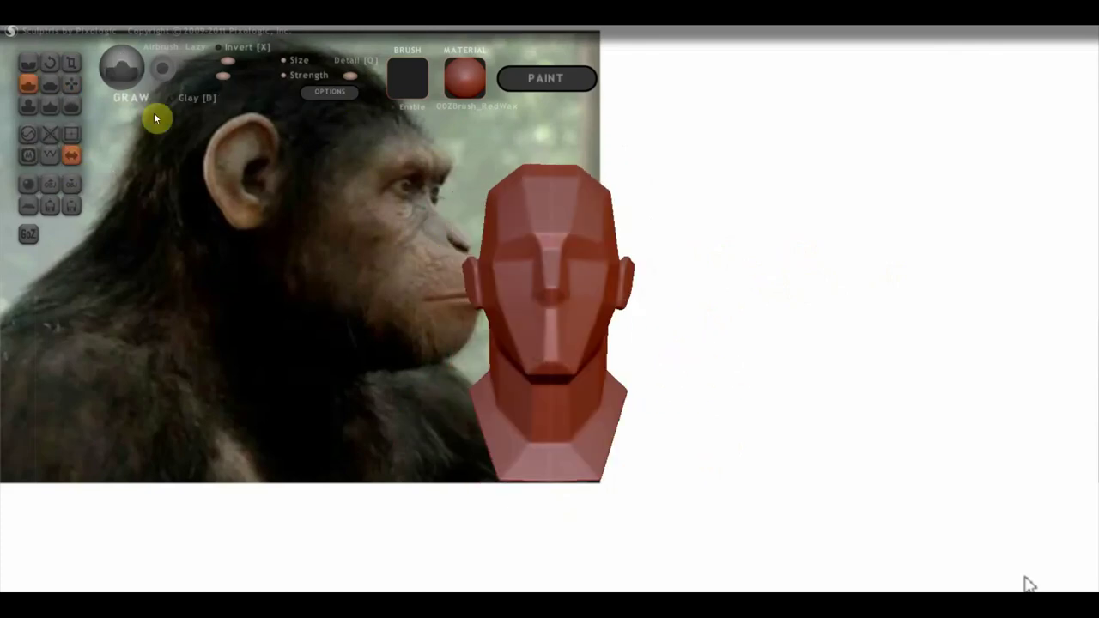
{"action": "scroll", "coordinate": [526, 330], "scroll_direction": "up", "scroll_amount": 3}
{"action": "mouse_move", "coordinate": [545, 216]}
{"action": "left_mouse_down"}
{"action": "mouse_move", "coordinate": [532, 352]}
{"action": "mouse_move", "coordinate": [551, 349]}
{"action": "mouse_move", "coordinate": [551, 275]}
{"action": "mouse_move", "coordinate": [712, 288]}
{"action": "mouse_move", "coordinate": [564, 218]}
{"action": "mouse_move", "coordinate": [696, 248]}
{"action": "mouse_move", "coordinate": [624, 329]}
{"action": "mouse_move", "coordinate": [601, 262]}
{"action": "mouse_move", "coordinate": [554, 300]}
{"action": "left_mouse_up"}
{"action": "key", "text": "g"}
{"action": "left_click", "coordinate": [28, 83]}
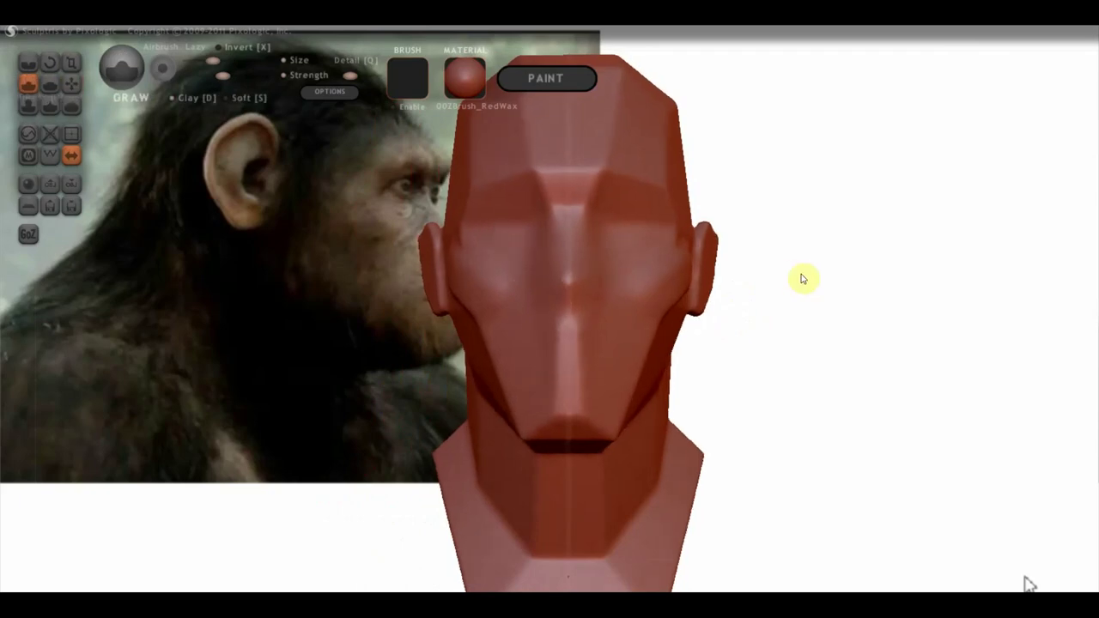
{"action": "scroll", "coordinate": [573, 333], "scroll_direction": "down", "scroll_amount": 3}
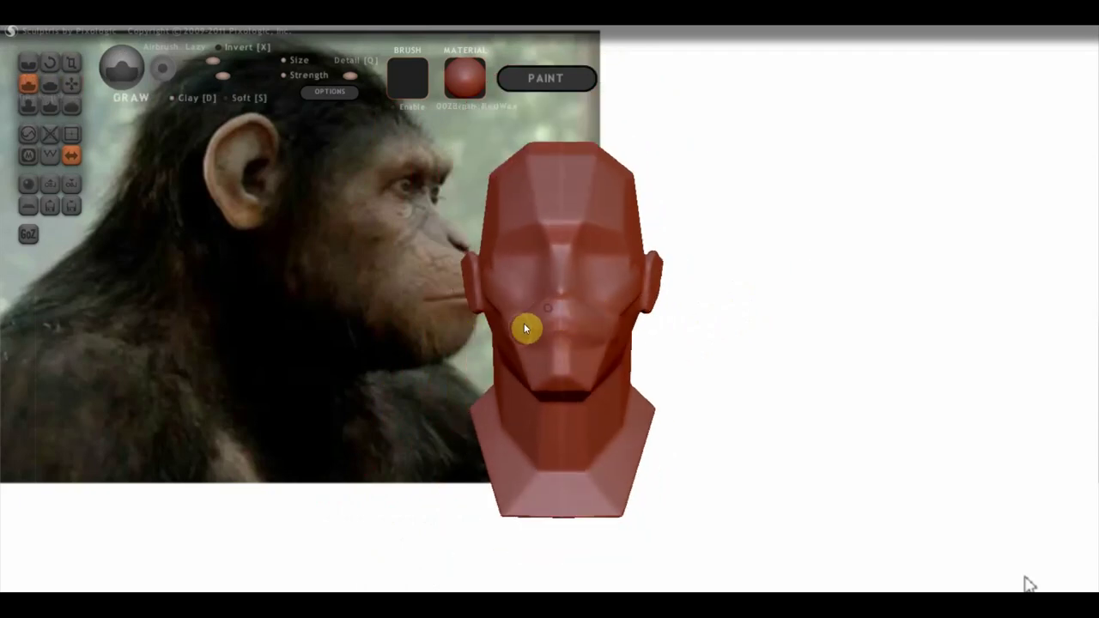
{"action": "left_click_drag", "start_coordinate": [575, 319], "coordinate": [587, 359]}
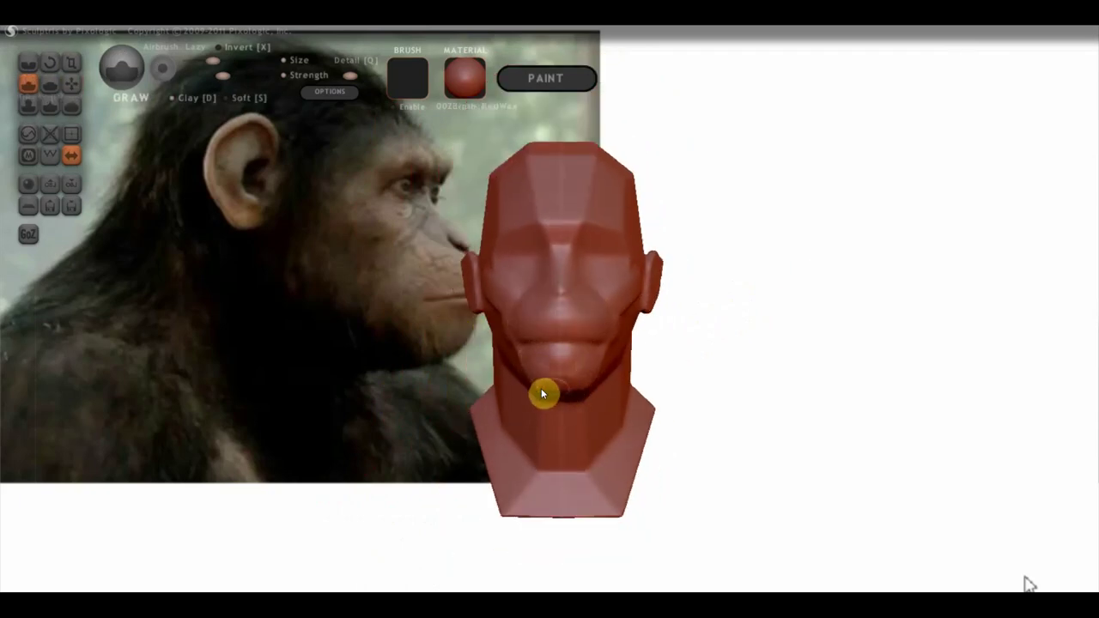
{"action": "left_click_drag", "start_coordinate": [541, 392], "coordinate": [540, 363]}
{"action": "left_click_drag", "start_coordinate": [687, 361], "coordinate": [784, 360]}
Pull the mouth and jaw forward into a muzzle with the Grab brush.
{"action": "key", "text": "g"}
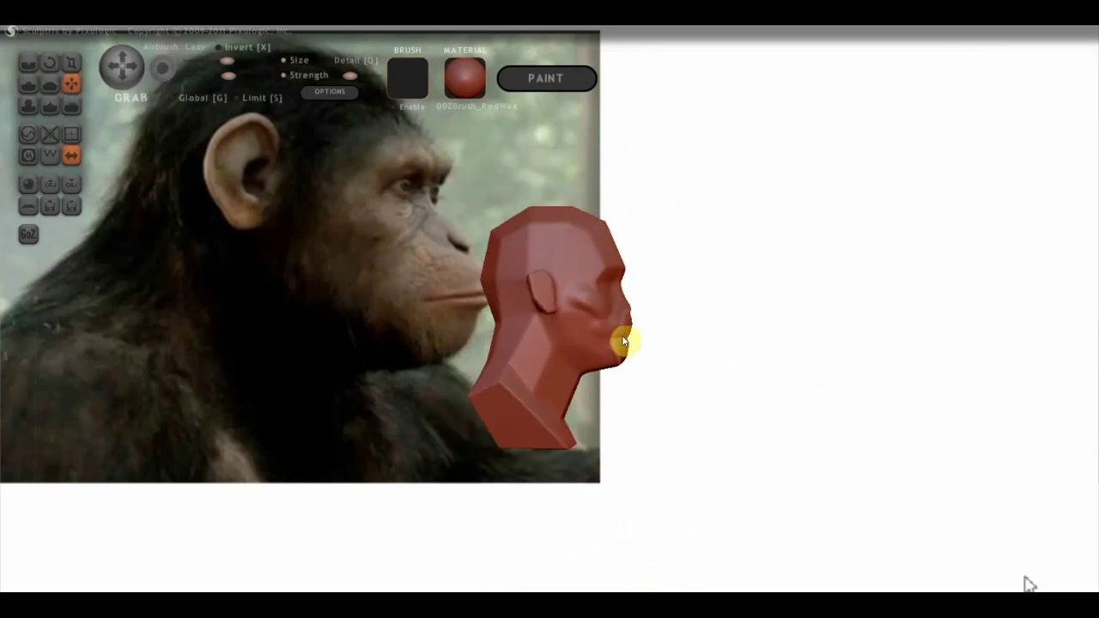
{"action": "scroll", "coordinate": [620, 338], "scroll_direction": "down", "scroll_amount": 2}
{"action": "left_click_drag", "start_coordinate": [621, 339], "coordinate": [649, 344]}
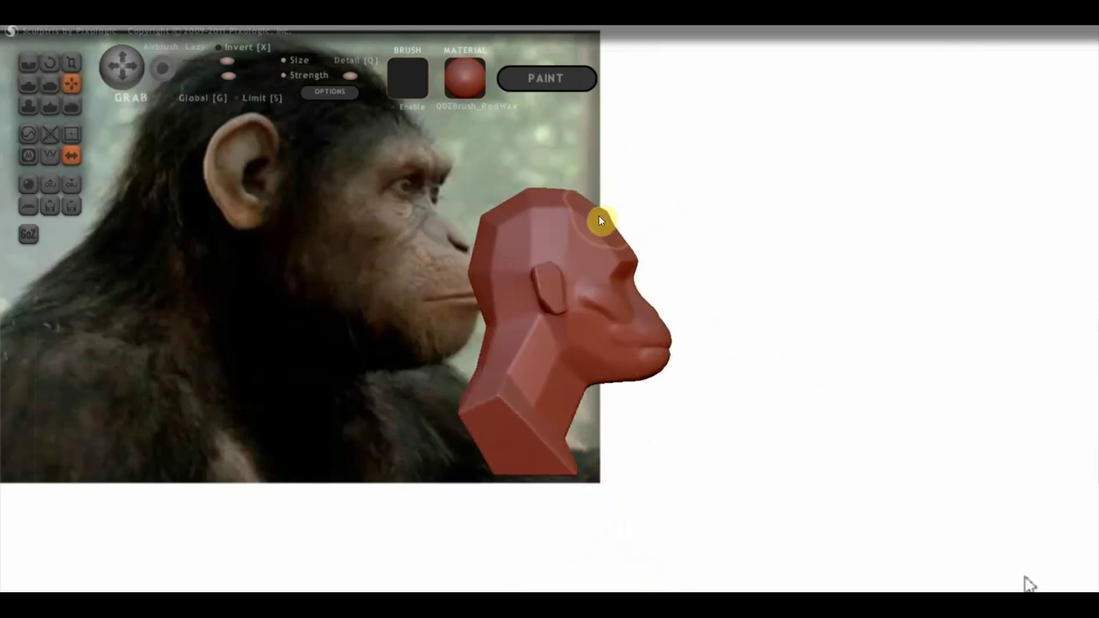
{"action": "scroll", "coordinate": [503, 289], "scroll_direction": "down", "scroll_amount": 1}
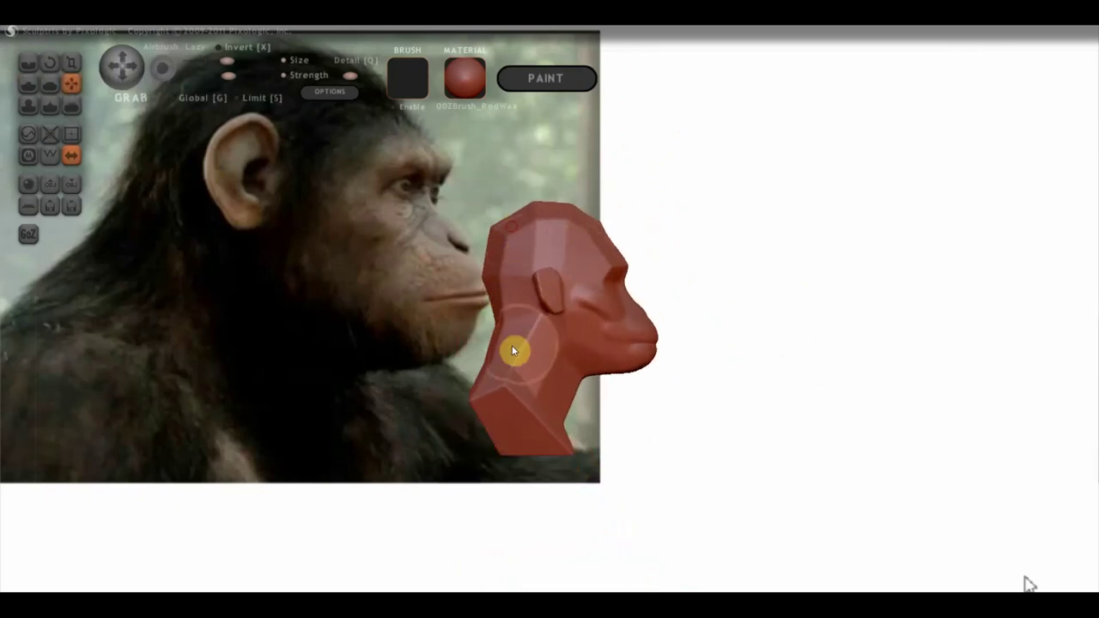
{"action": "scroll", "coordinate": [483, 373], "scroll_direction": "up", "scroll_amount": 2}
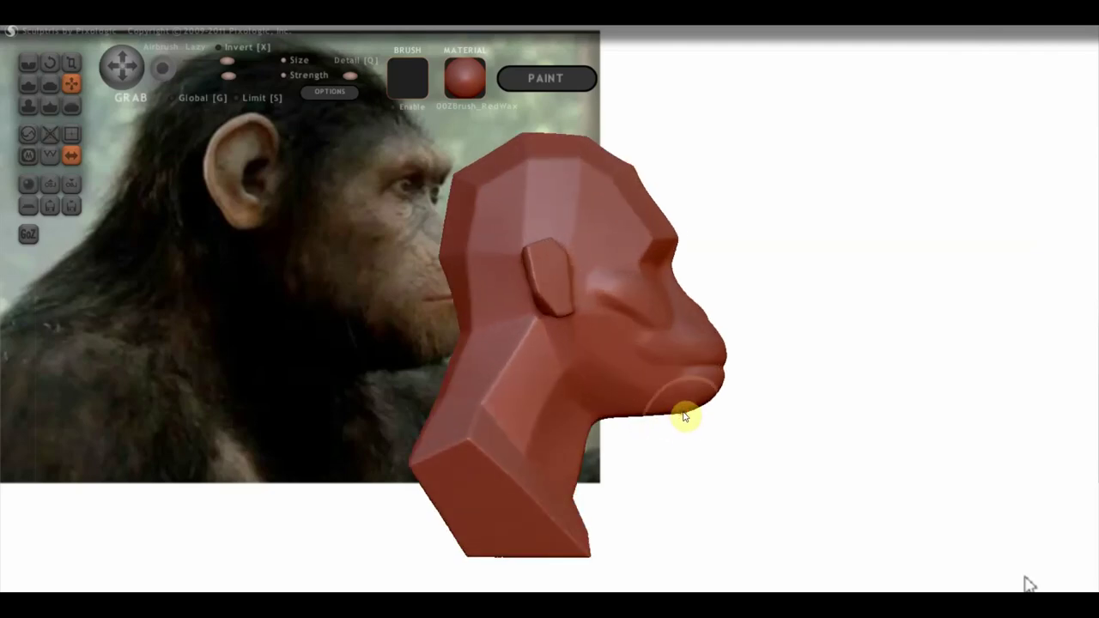
Build up a heavy brow ridge and full cheeks with the Draw brush.
{"action": "mouse_move", "coordinate": [684, 417]}
{"action": "left_mouse_down"}
{"action": "mouse_move", "coordinate": [595, 400]}
{"action": "mouse_move", "coordinate": [603, 352]}
{"action": "left_mouse_up"}
{"action": "key", "text": "d"}
{"action": "mouse_move", "coordinate": [439, 406]}
{"action": "left_mouse_down"}
{"action": "mouse_move", "coordinate": [532, 341]}
{"action": "mouse_move", "coordinate": [549, 355]}
{"action": "mouse_move", "coordinate": [527, 295]}
{"action": "mouse_move", "coordinate": [513, 329]}
{"action": "mouse_move", "coordinate": [643, 328]}
{"action": "mouse_move", "coordinate": [569, 314]}
{"action": "mouse_move", "coordinate": [538, 252]}
{"action": "mouse_move", "coordinate": [459, 278]}
{"action": "mouse_move", "coordinate": [458, 252]}
{"action": "mouse_move", "coordinate": [422, 265]}
{"action": "mouse_move", "coordinate": [496, 257]}
{"action": "left_mouse_up"}
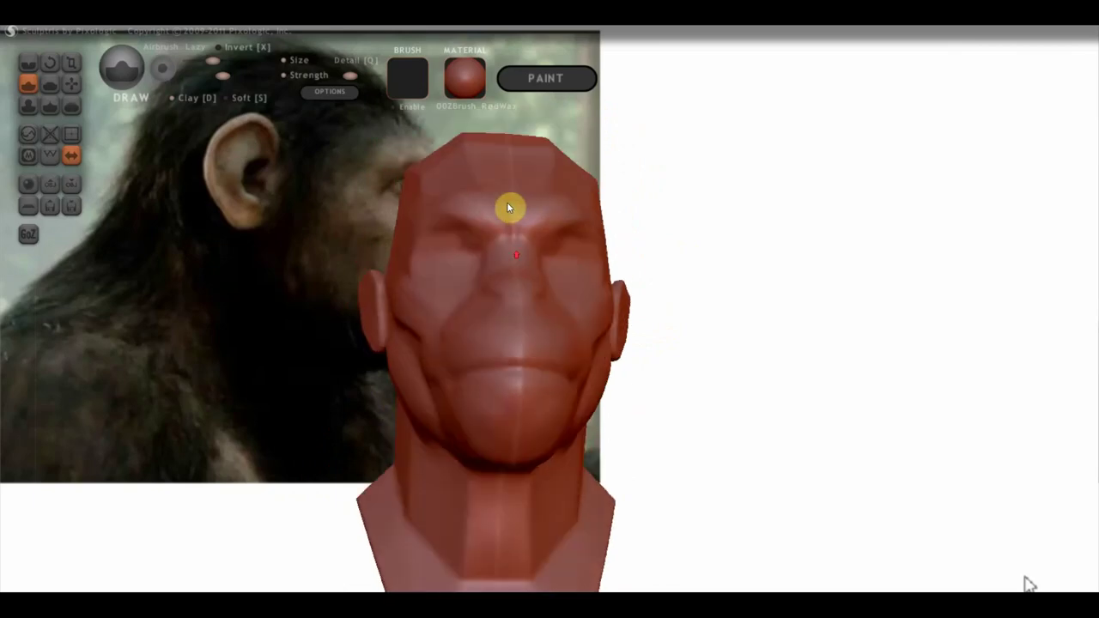
Carve wrinkles around the eyes with the Crease brush, checking side and front views.
{"action": "mouse_move", "coordinate": [507, 206]}
{"action": "left_mouse_down"}
{"action": "mouse_move", "coordinate": [657, 299]}
{"action": "mouse_move", "coordinate": [677, 354]}
{"action": "mouse_move", "coordinate": [304, 348]}
{"action": "mouse_move", "coordinate": [544, 412]}
{"action": "mouse_move", "coordinate": [475, 351]}
{"action": "left_mouse_up"}
{"action": "left_click", "coordinate": [72, 85]}
{"action": "scroll", "coordinate": [635, 298], "scroll_direction": "up", "scroll_amount": 3}
{"action": "left_click_drag", "start_coordinate": [518, 421], "coordinate": [723, 346]}
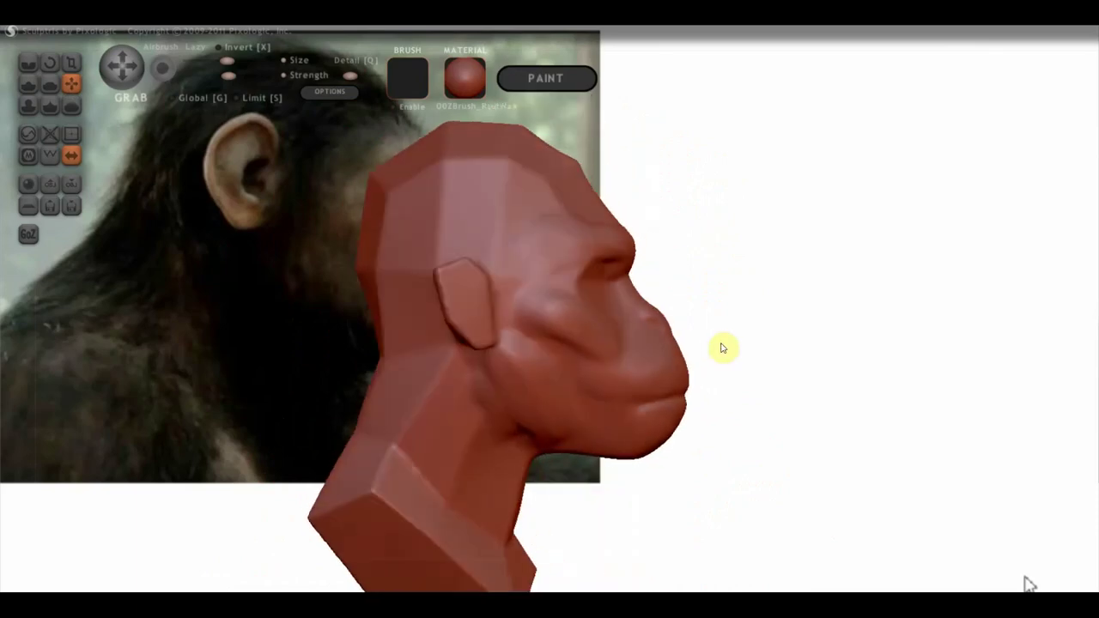
{"action": "key", "text": "c"}
{"action": "left_click_drag", "start_coordinate": [616, 410], "coordinate": [574, 401]}
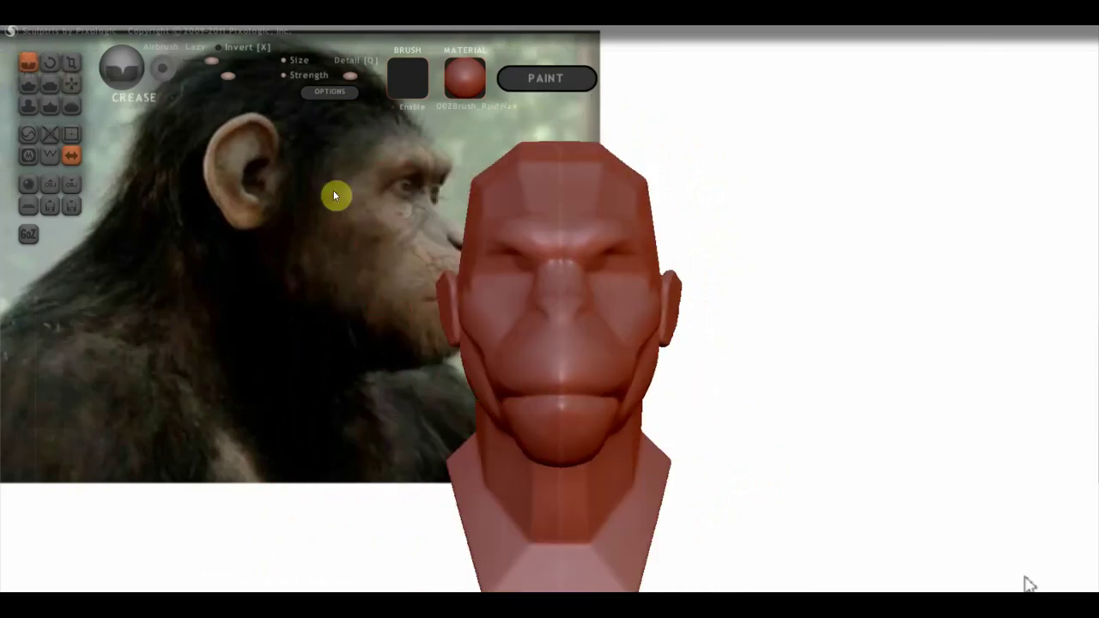
{"action": "left_click_drag", "start_coordinate": [335, 194], "coordinate": [129, 129]}
Deepen the lower-lip crease with the Draw brush, then carve further creases with Crease.
{"action": "left_click", "coordinate": [28, 83]}
{"action": "scroll", "coordinate": [612, 443], "scroll_direction": "up", "scroll_amount": 3}
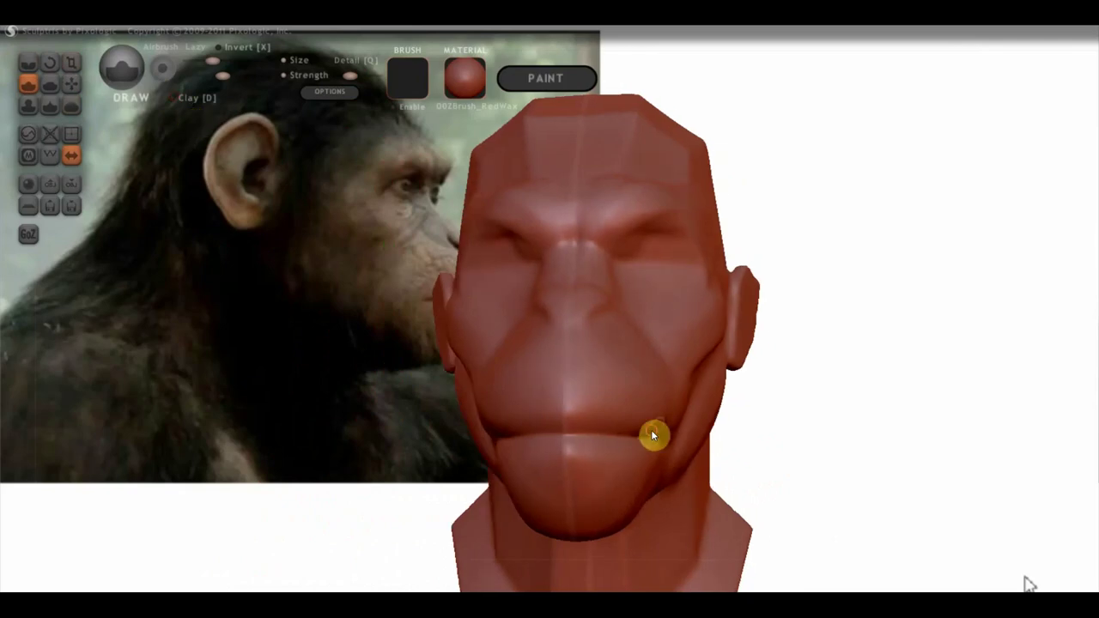
{"action": "mouse_move", "coordinate": [652, 434]}
{"action": "left_mouse_down"}
{"action": "mouse_move", "coordinate": [549, 422]}
{"action": "mouse_move", "coordinate": [567, 297]}
{"action": "mouse_move", "coordinate": [173, 137]}
{"action": "mouse_move", "coordinate": [395, 279]}
{"action": "left_mouse_up"}
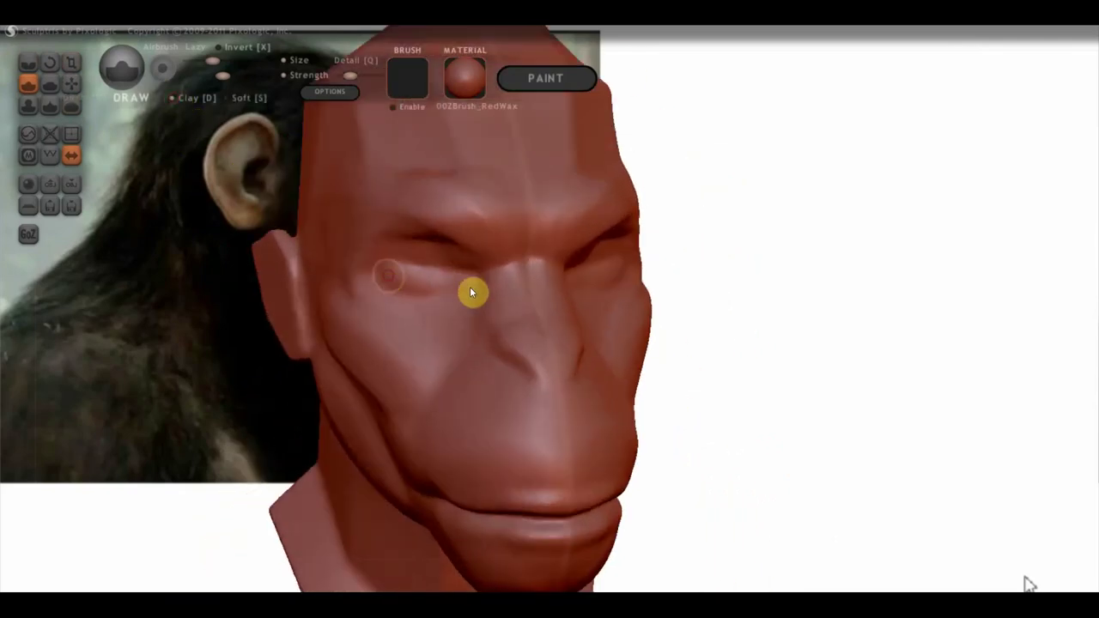
{"action": "key", "text": "c"}
{"action": "scroll", "coordinate": [434, 291], "scroll_direction": "down", "scroll_amount": 2}
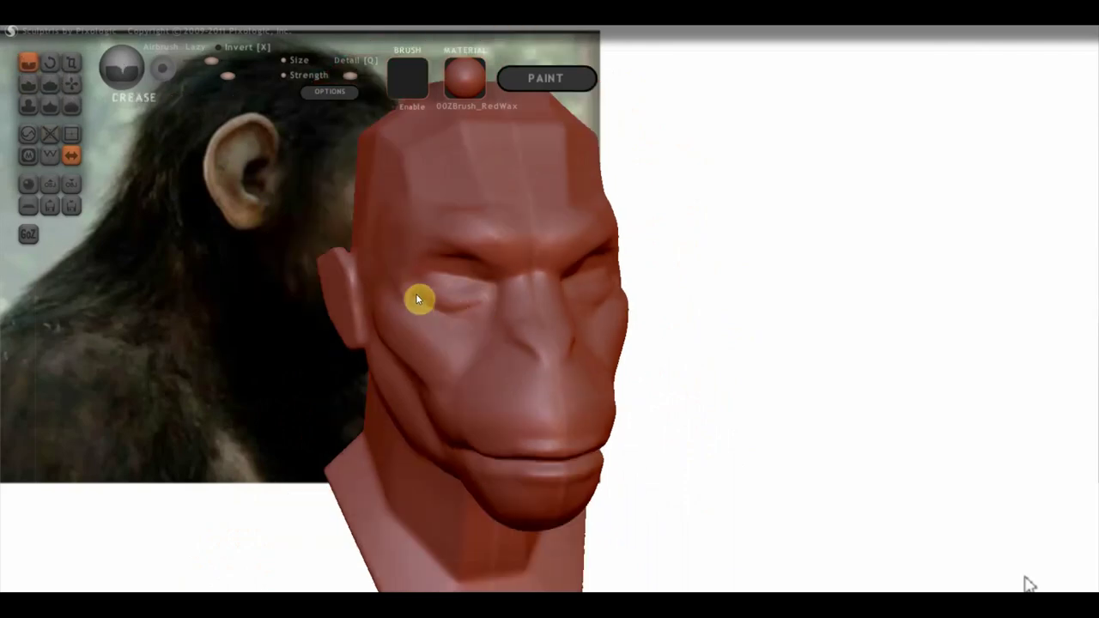
{"action": "left_click_drag", "start_coordinate": [482, 287], "coordinate": [473, 239]}
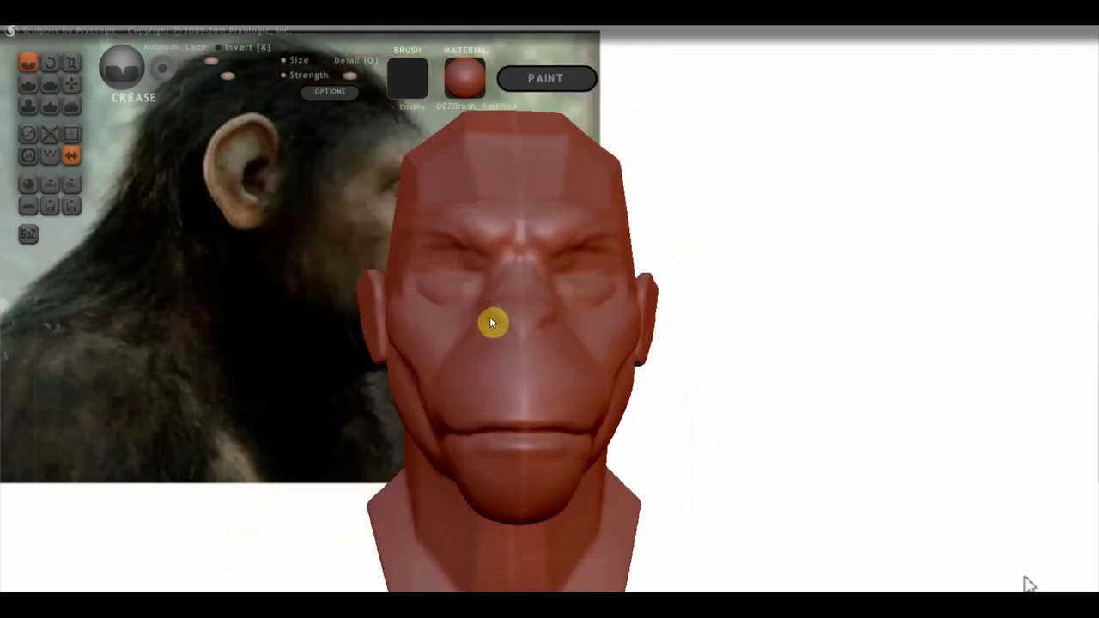
{"action": "left_click_drag", "start_coordinate": [635, 429], "coordinate": [527, 234]}
{"action": "scroll", "coordinate": [527, 232], "scroll_direction": "down", "scroll_amount": 2}
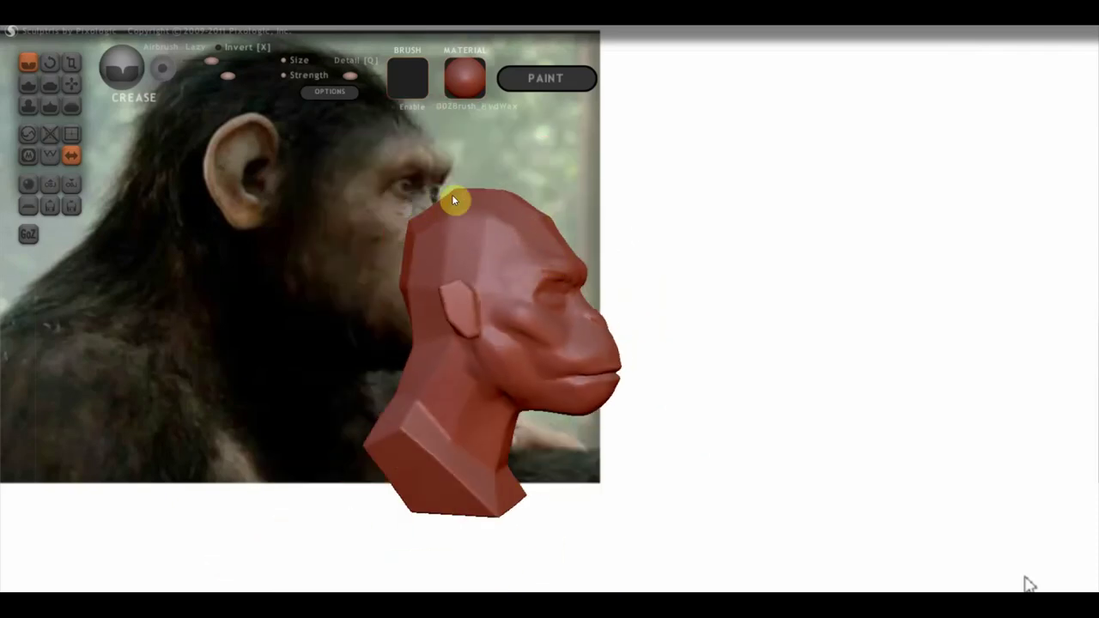
Pull the ears larger and outward with the Grab brush from a side profile.
{"action": "left_click_drag", "start_coordinate": [437, 211], "coordinate": [266, 210]}
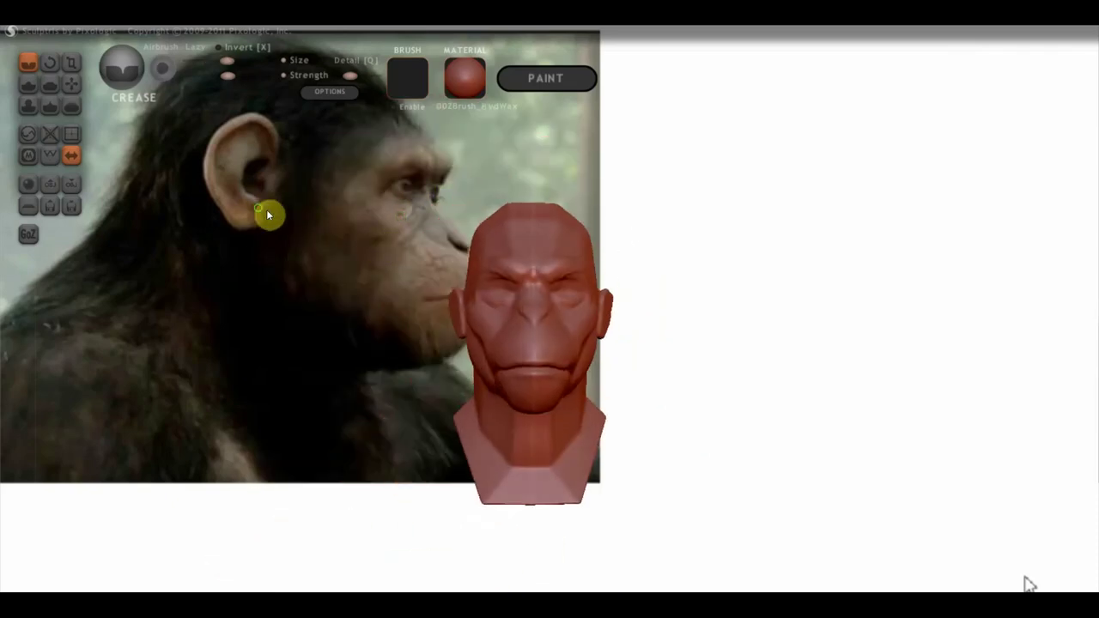
{"action": "scroll", "coordinate": [385, 269], "scroll_direction": "up", "scroll_amount": 2}
{"action": "key", "text": "g"}
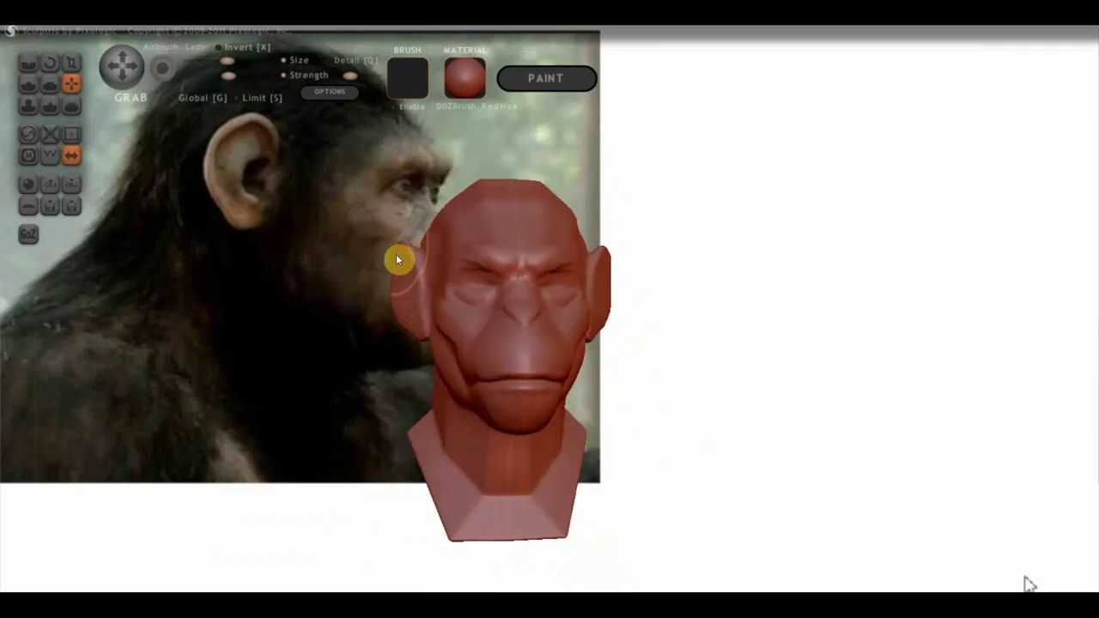
{"action": "mouse_move", "coordinate": [421, 332]}
{"action": "left_mouse_down"}
{"action": "mouse_move", "coordinate": [595, 351]}
{"action": "mouse_move", "coordinate": [488, 297]}
{"action": "mouse_move", "coordinate": [544, 356]}
{"action": "mouse_move", "coordinate": [638, 369]}
{"action": "left_mouse_up"}
{"action": "scroll", "coordinate": [569, 444], "scroll_direction": "up", "scroll_amount": 1}
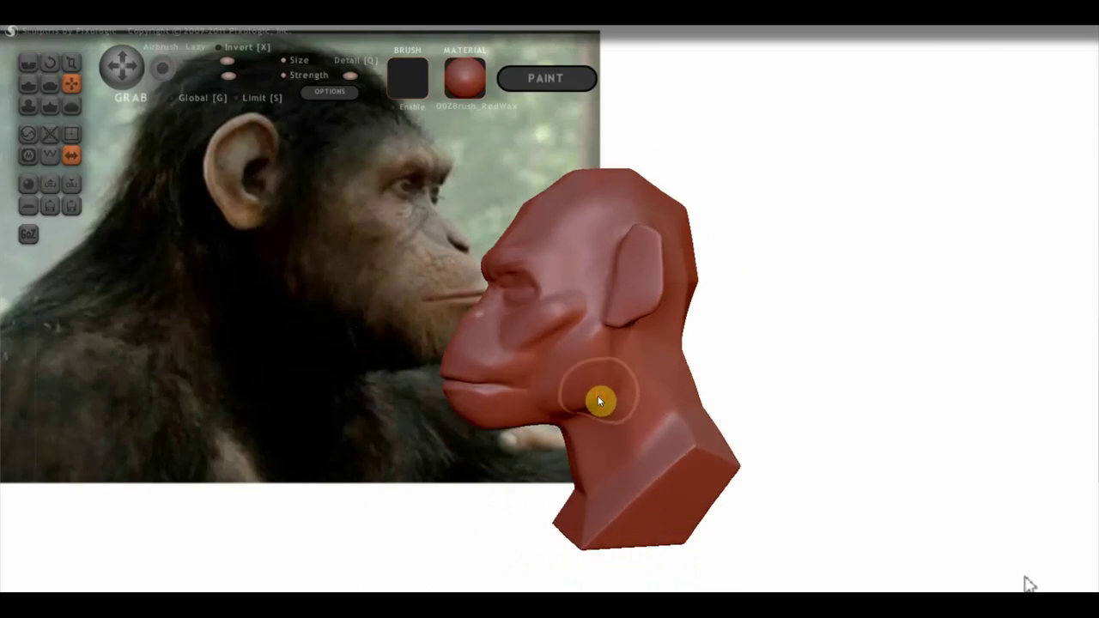
{"action": "scroll", "coordinate": [523, 418], "scroll_direction": "up", "scroll_amount": 2}
{"action": "mouse_move", "coordinate": [493, 414]}
{"action": "left_mouse_down"}
{"action": "mouse_move", "coordinate": [535, 441]}
{"action": "mouse_move", "coordinate": [798, 437]}
{"action": "mouse_move", "coordinate": [650, 459]}
{"action": "left_mouse_up"}
Refine the flaring ears, checking them from front and right-side views.
{"action": "scroll", "coordinate": [687, 438], "scroll_direction": "down", "scroll_amount": 3}
{"action": "scroll", "coordinate": [721, 414], "scroll_direction": "up", "scroll_amount": 2}
{"action": "scroll", "coordinate": [260, 137], "scroll_direction": "up", "scroll_amount": 2}
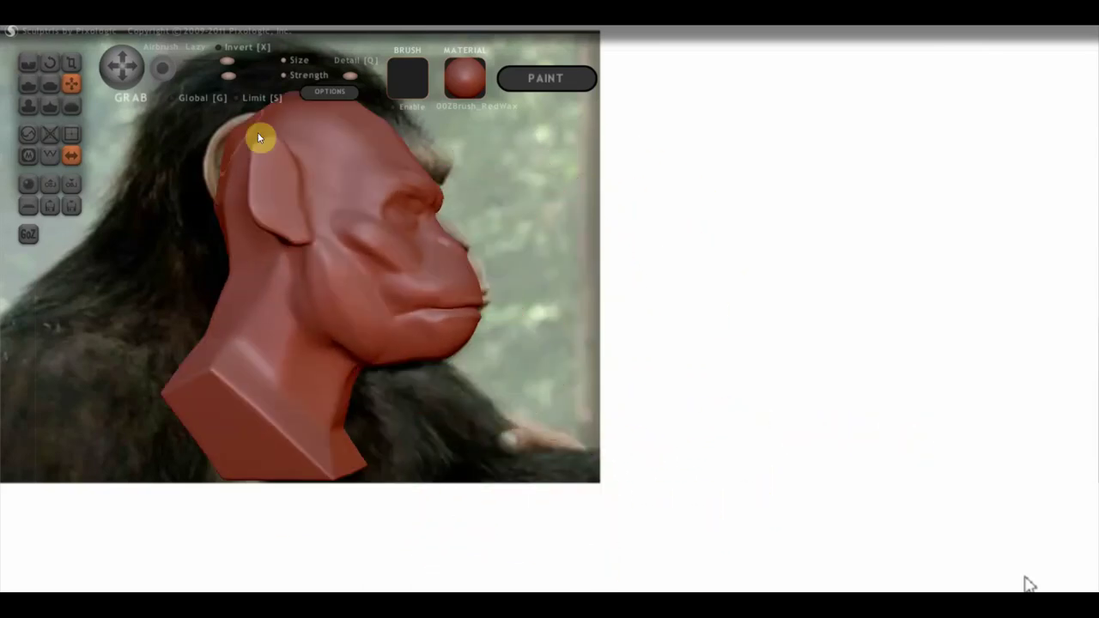
{"action": "scroll", "coordinate": [330, 190], "scroll_direction": "down", "scroll_amount": 2}
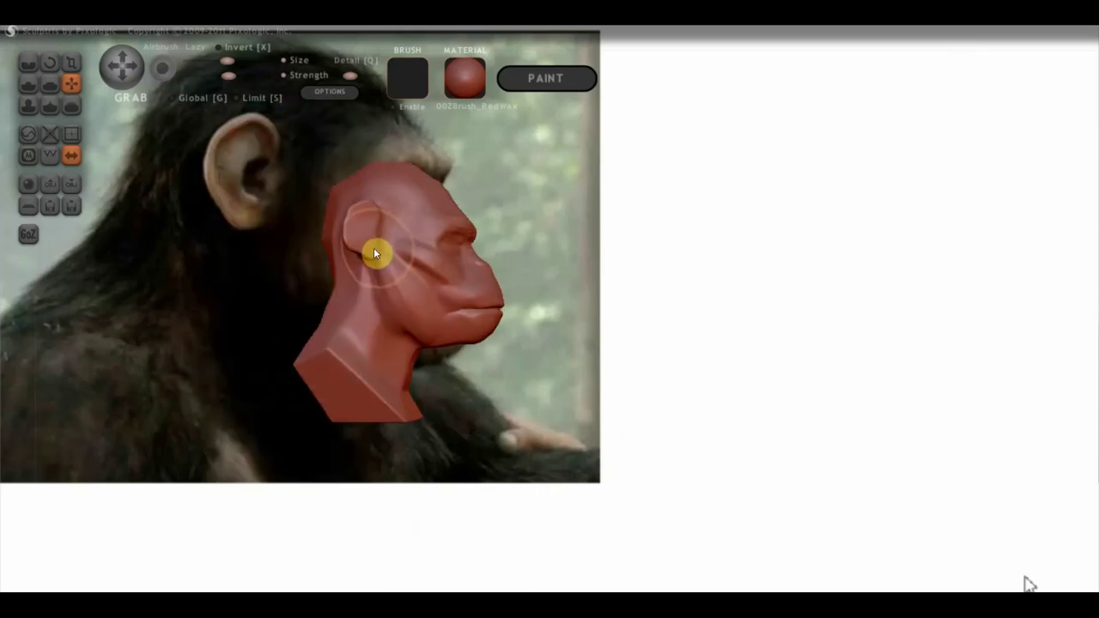
{"action": "mouse_move", "coordinate": [402, 262]}
{"action": "left_mouse_down"}
{"action": "mouse_move", "coordinate": [394, 234]}
{"action": "mouse_move", "coordinate": [364, 238]}
{"action": "left_mouse_up"}
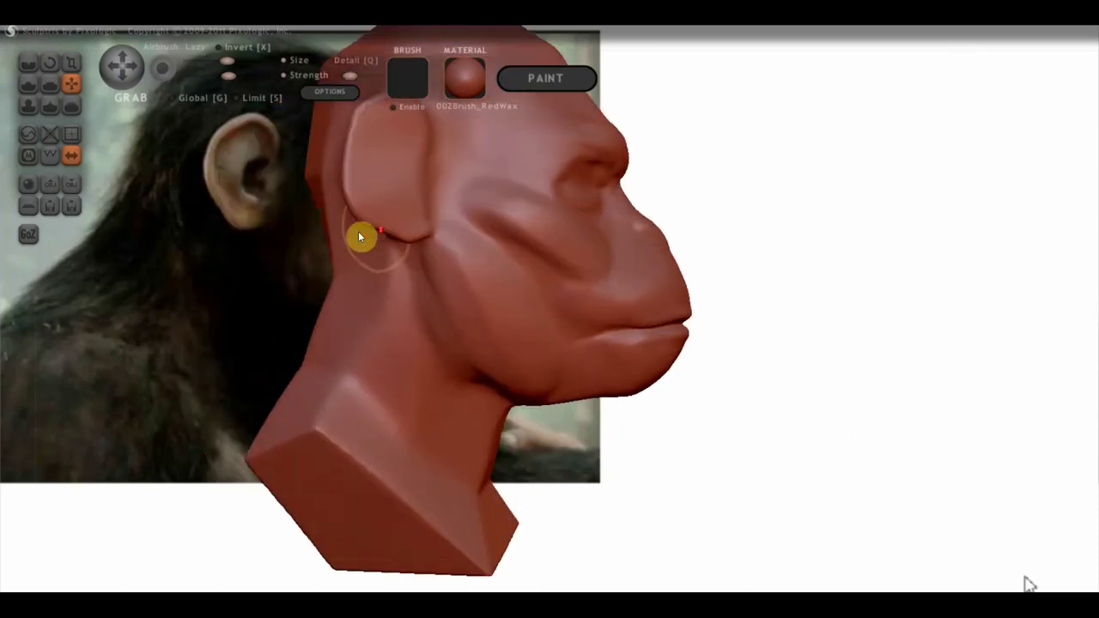
{"action": "mouse_move", "coordinate": [346, 169]}
{"action": "left_mouse_down"}
{"action": "mouse_move", "coordinate": [522, 209]}
{"action": "mouse_move", "coordinate": [661, 409]}
{"action": "mouse_move", "coordinate": [654, 284]}
{"action": "left_mouse_up"}
Add Draw brush strokes to fill out the lips and cheeks toward a side profile.
{"action": "left_click", "coordinate": [30, 85]}
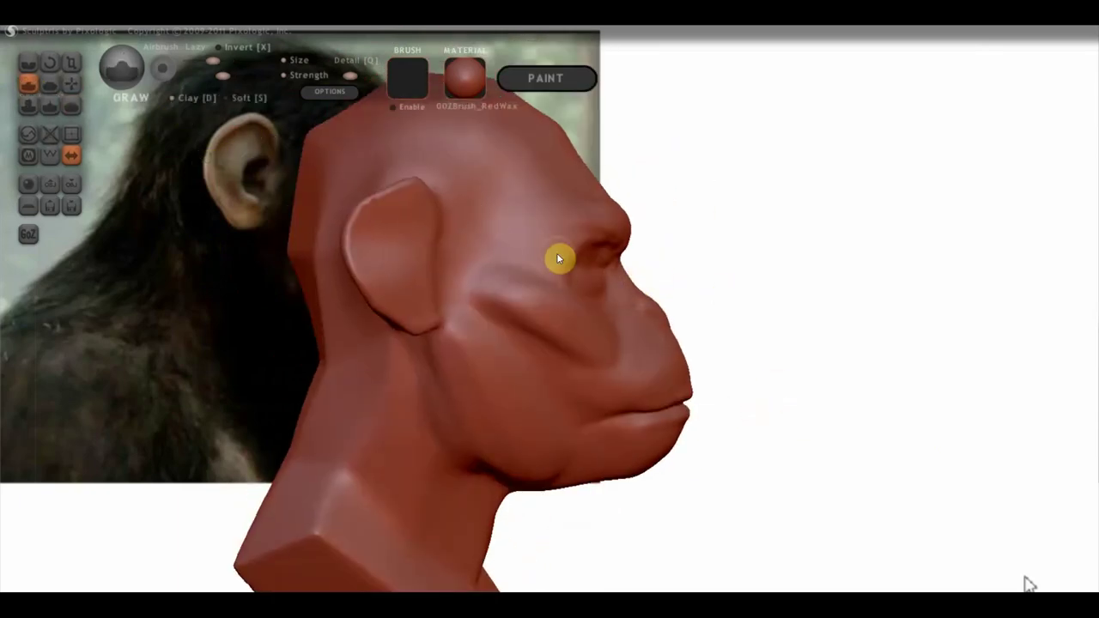
{"action": "mouse_move", "coordinate": [557, 252]}
{"action": "left_mouse_down"}
{"action": "mouse_move", "coordinate": [567, 240]}
{"action": "mouse_move", "coordinate": [527, 237]}
{"action": "mouse_move", "coordinate": [541, 225]}
{"action": "mouse_move", "coordinate": [712, 227]}
{"action": "mouse_move", "coordinate": [572, 214]}
{"action": "mouse_move", "coordinate": [502, 283]}
{"action": "mouse_move", "coordinate": [518, 391]}
{"action": "left_mouse_up"}
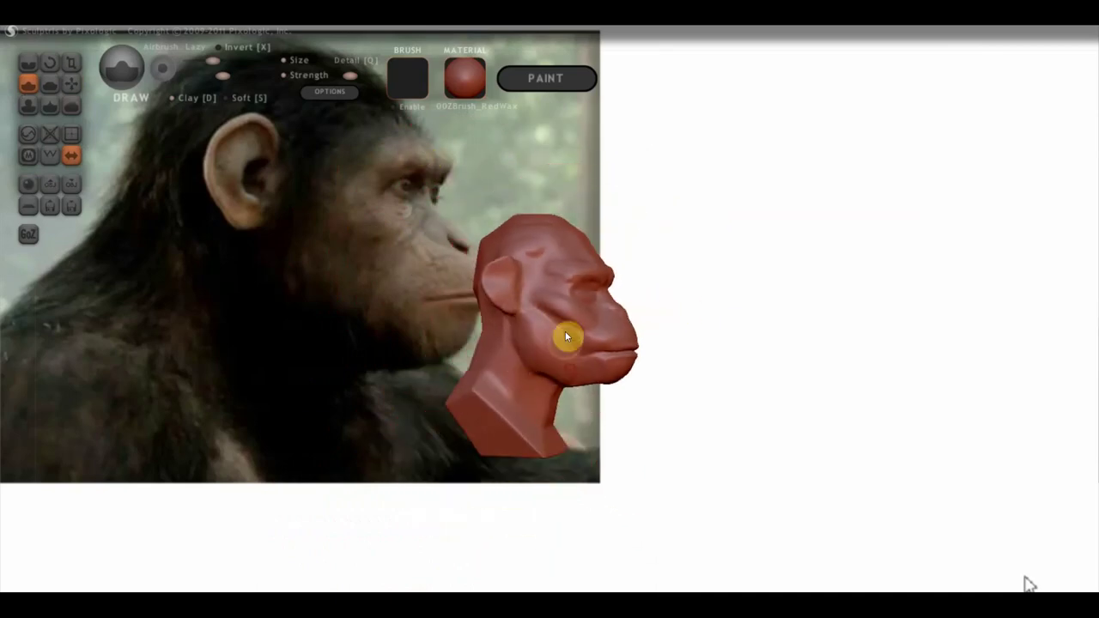